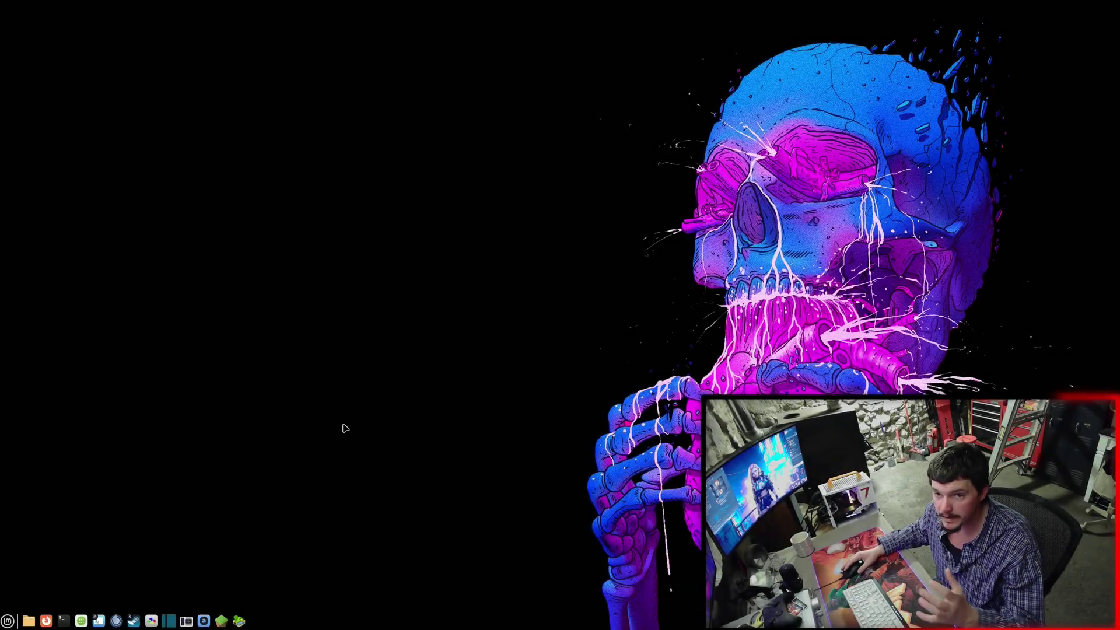
- Briefly bring up System Info from the Mint menu and close it again
{"action": "left_click", "coordinate": [8, 622]}
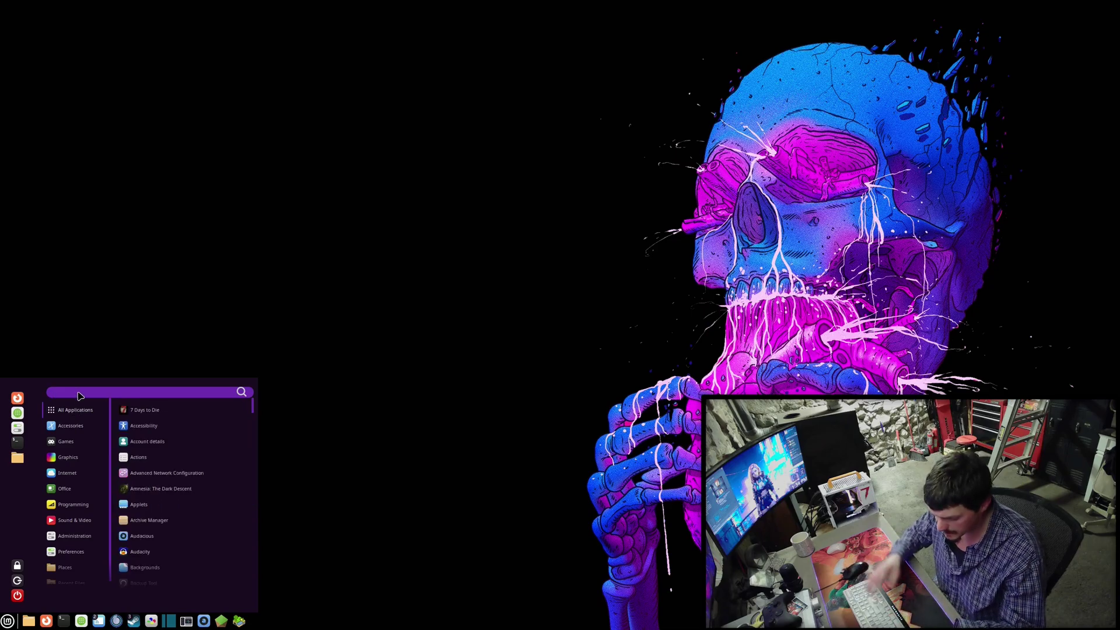
{"action": "type", "text": "s"}
{"action": "type", "text": "creensaver"}
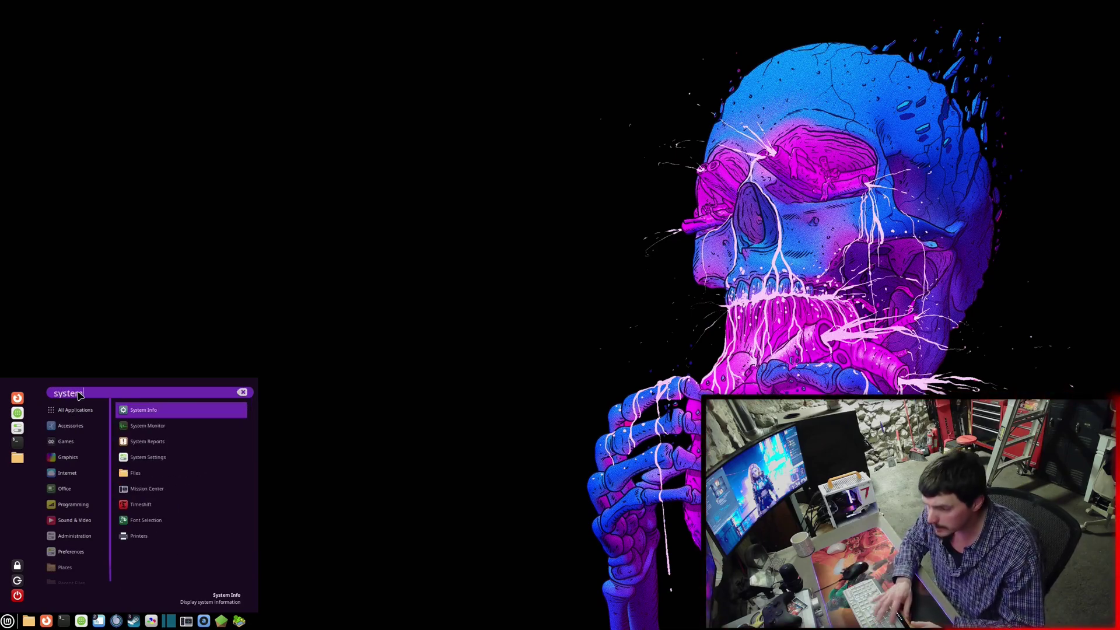
{"action": "key", "text": "Return"}
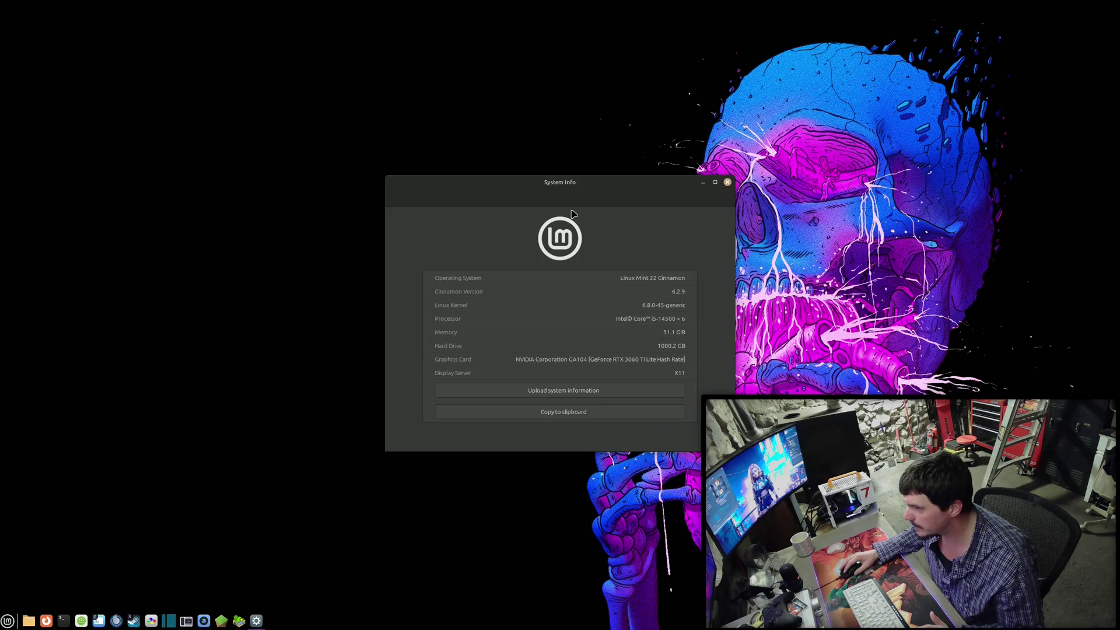
{"action": "left_click_drag", "start_coordinate": [563, 185], "coordinate": [194, 31]}
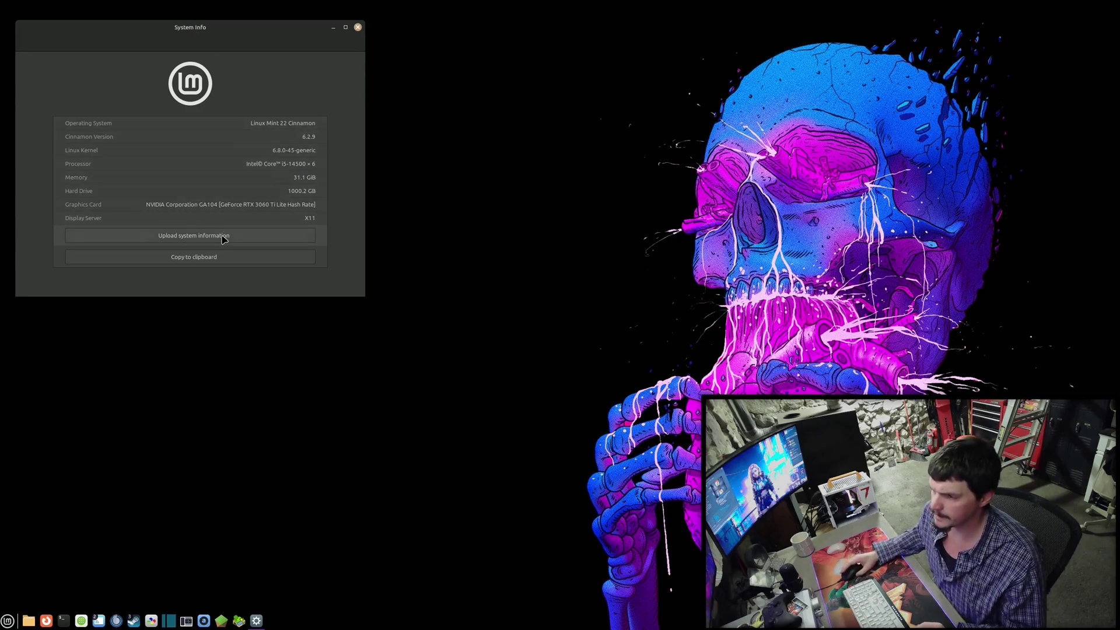
{"action": "key", "text": "alt+F4"}
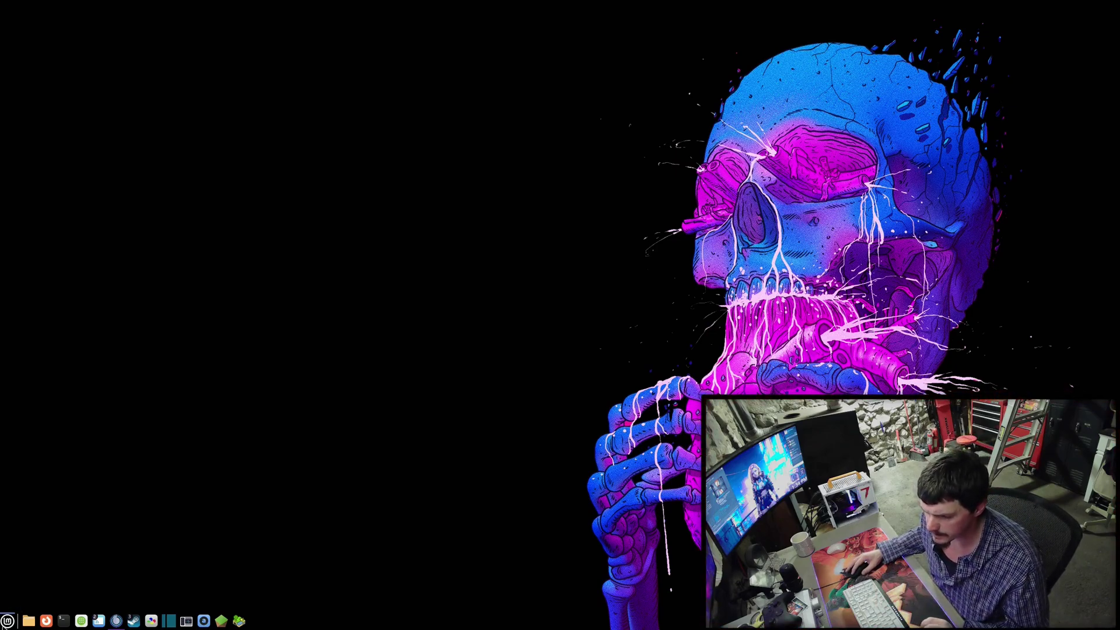
- Check the Steam package in Software Manager, then close it
{"action": "left_click", "coordinate": [3, 626]}
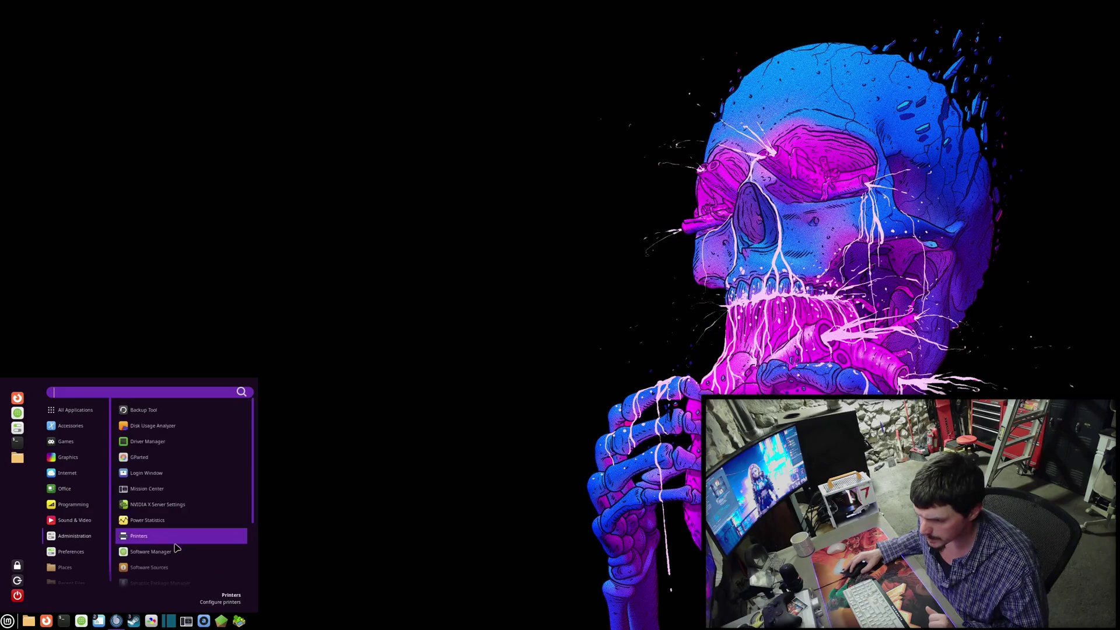
{"action": "left_click", "coordinate": [170, 555]}
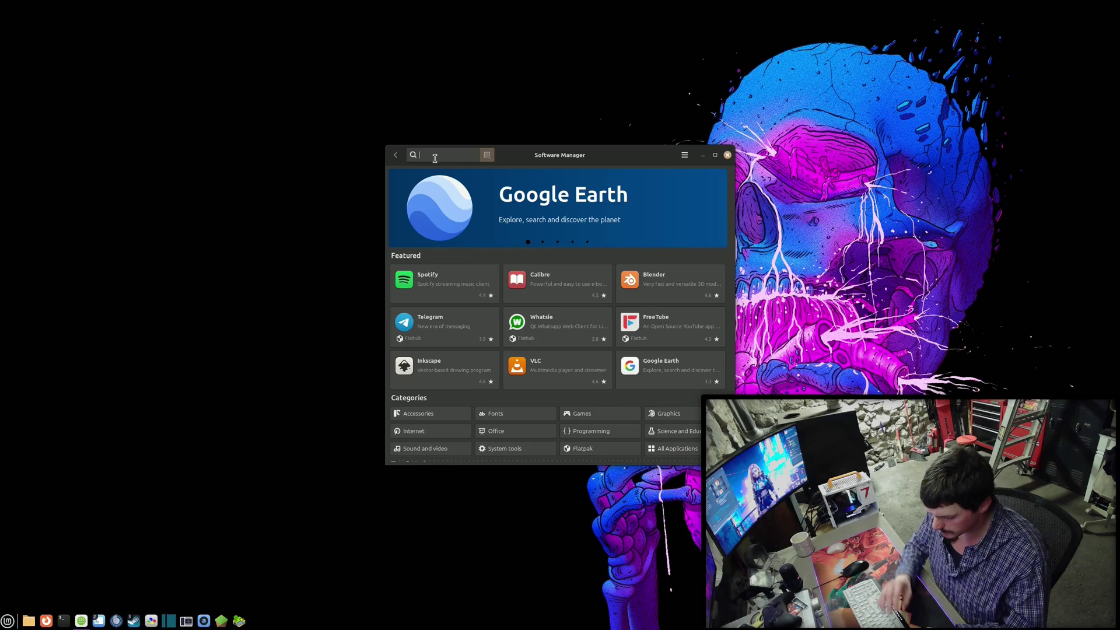
{"action": "type", "text": "steam"}
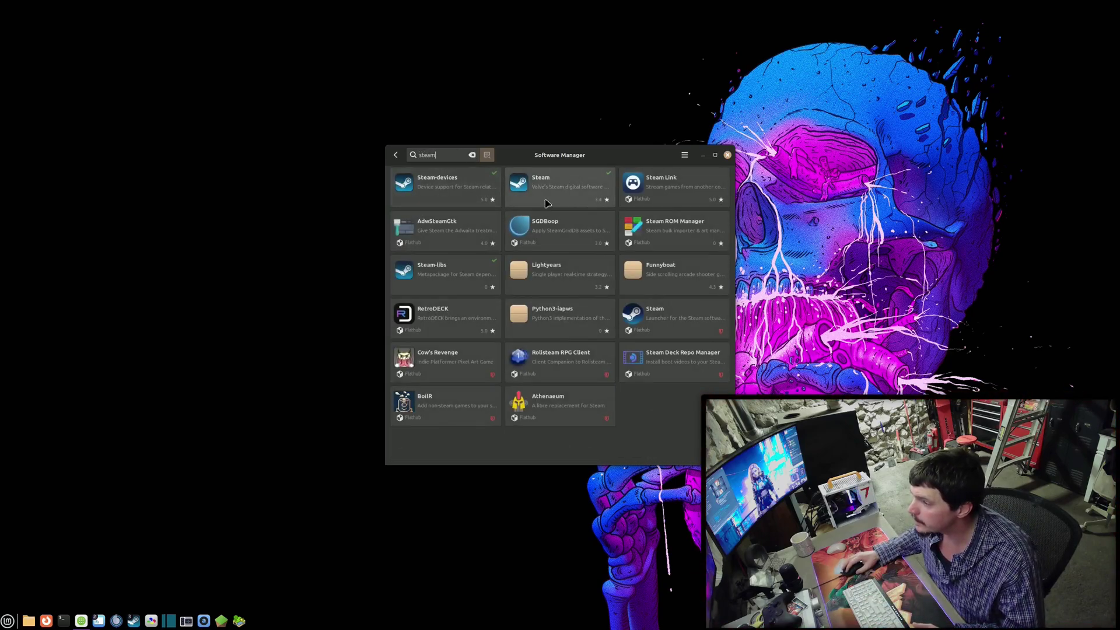
{"action": "left_click", "coordinate": [550, 185]}
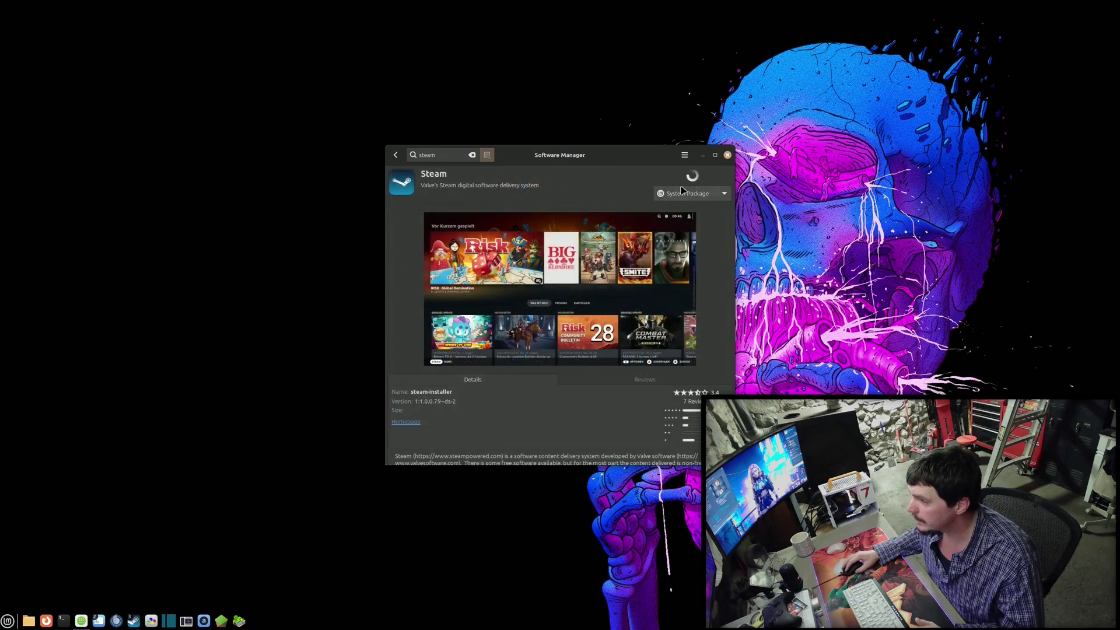
{"action": "left_click", "coordinate": [728, 155]}
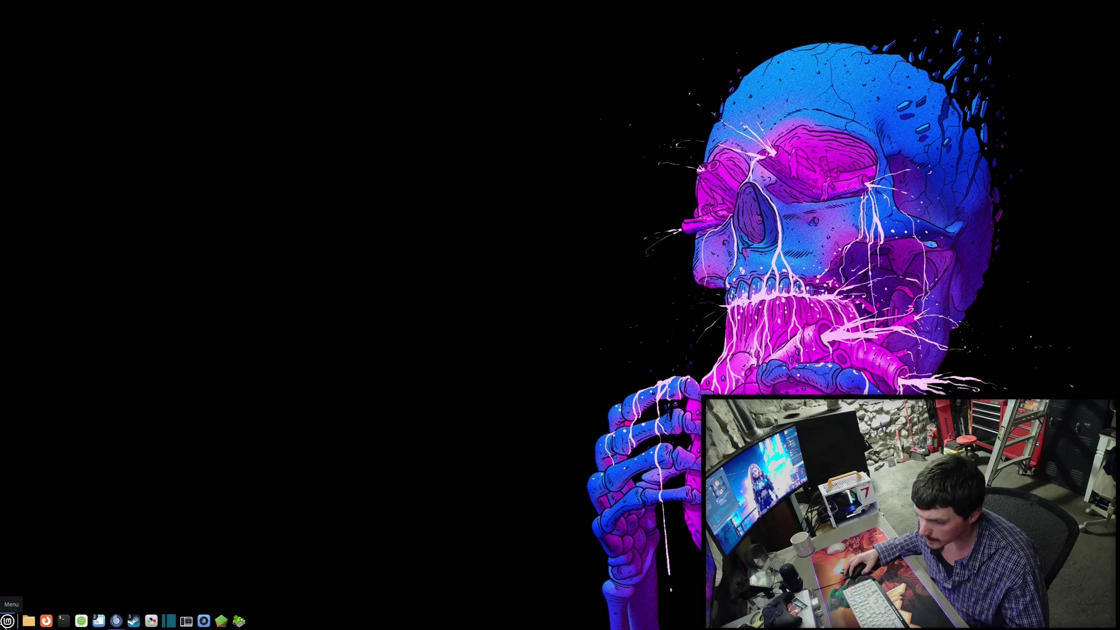
- Launch Steam from the Mint menu's Games category
{"action": "left_click", "coordinate": [7, 620]}
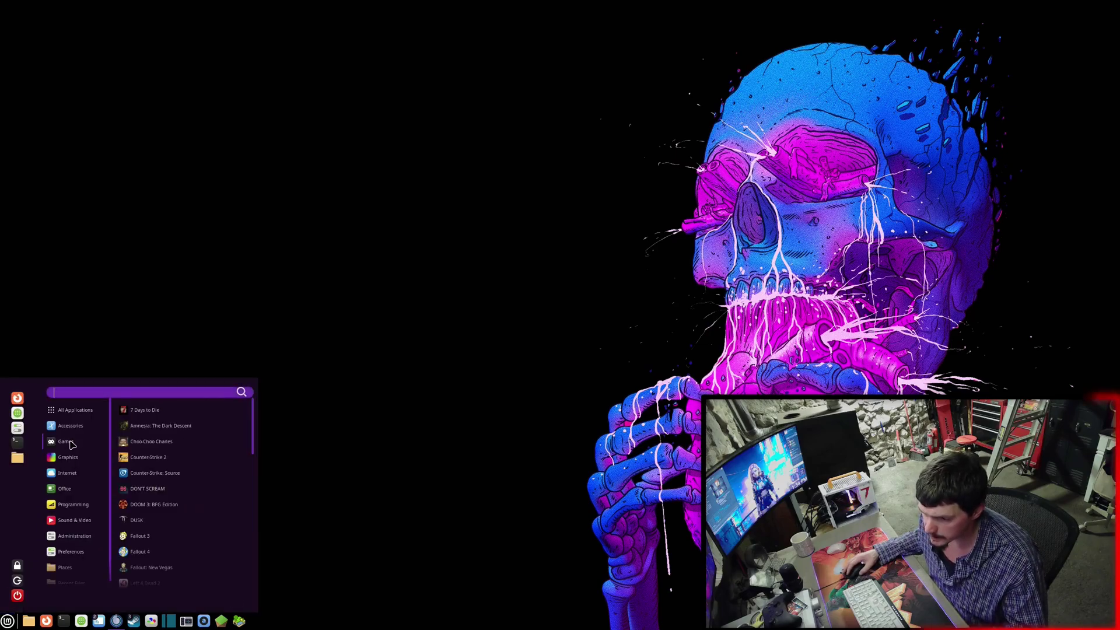
{"action": "scroll", "coordinate": [175, 473], "scroll_direction": "down", "scroll_amount": 5}
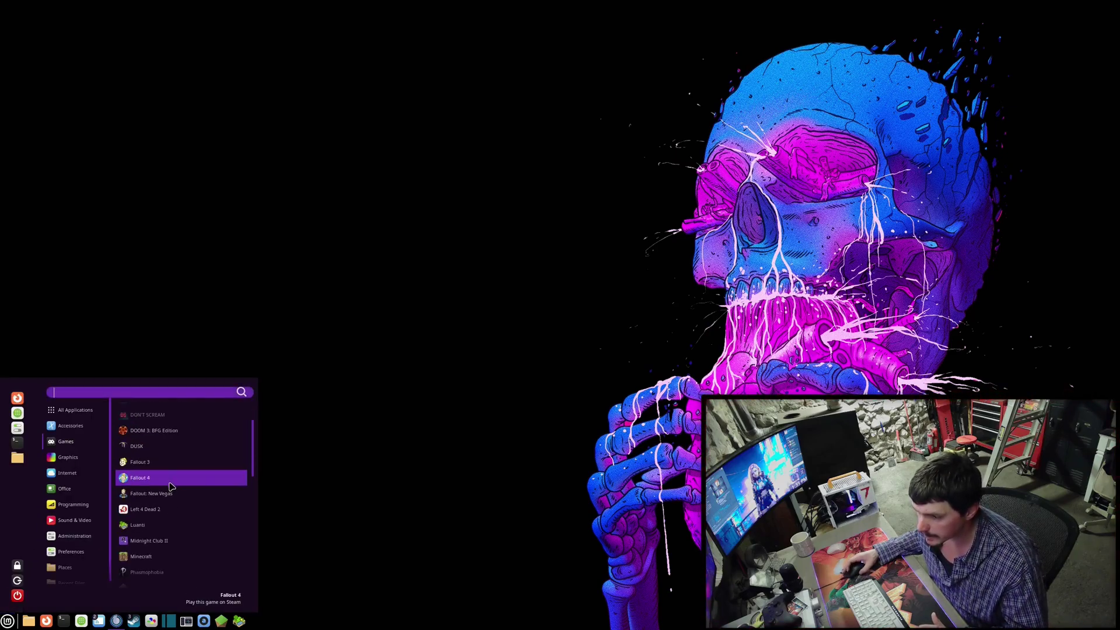
{"action": "scroll", "coordinate": [175, 478], "scroll_direction": "down", "scroll_amount": 5}
{"action": "scroll", "coordinate": [162, 531], "scroll_direction": "down", "scroll_amount": 1}
{"action": "scroll", "coordinate": [159, 542], "scroll_direction": "down", "scroll_amount": 1}
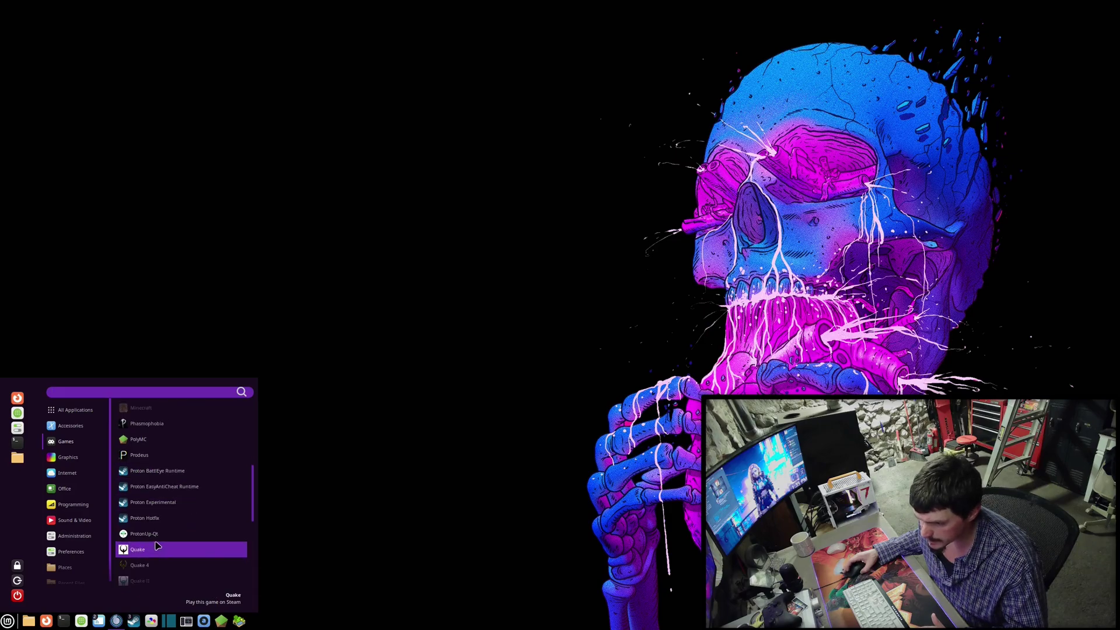
{"action": "scroll", "coordinate": [156, 551], "scroll_direction": "down", "scroll_amount": 1}
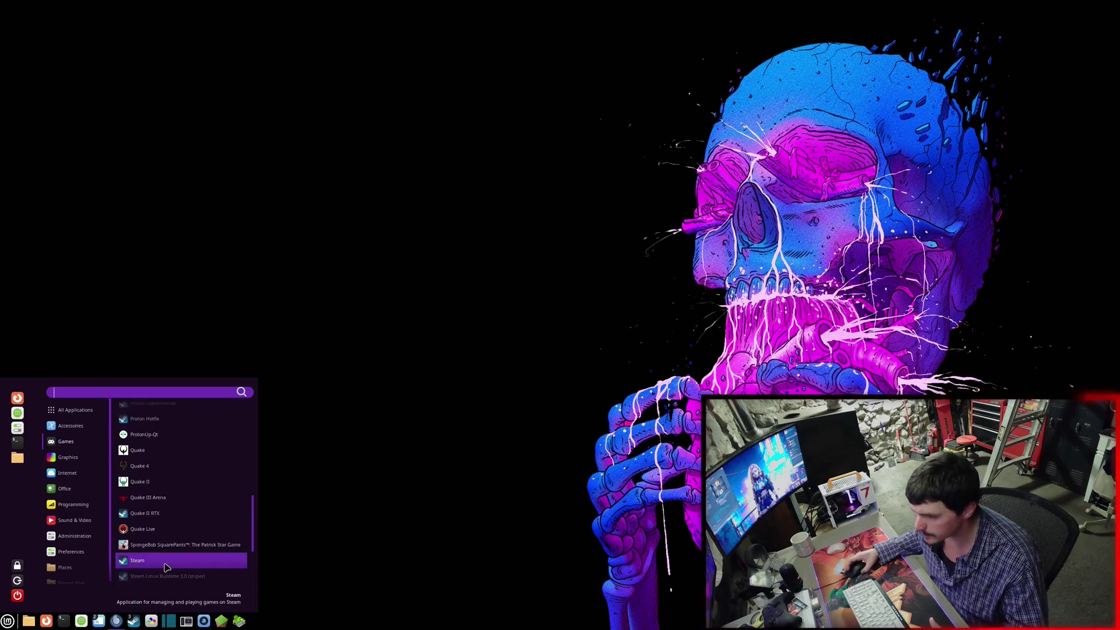
{"action": "left_click", "coordinate": [411, 480]}
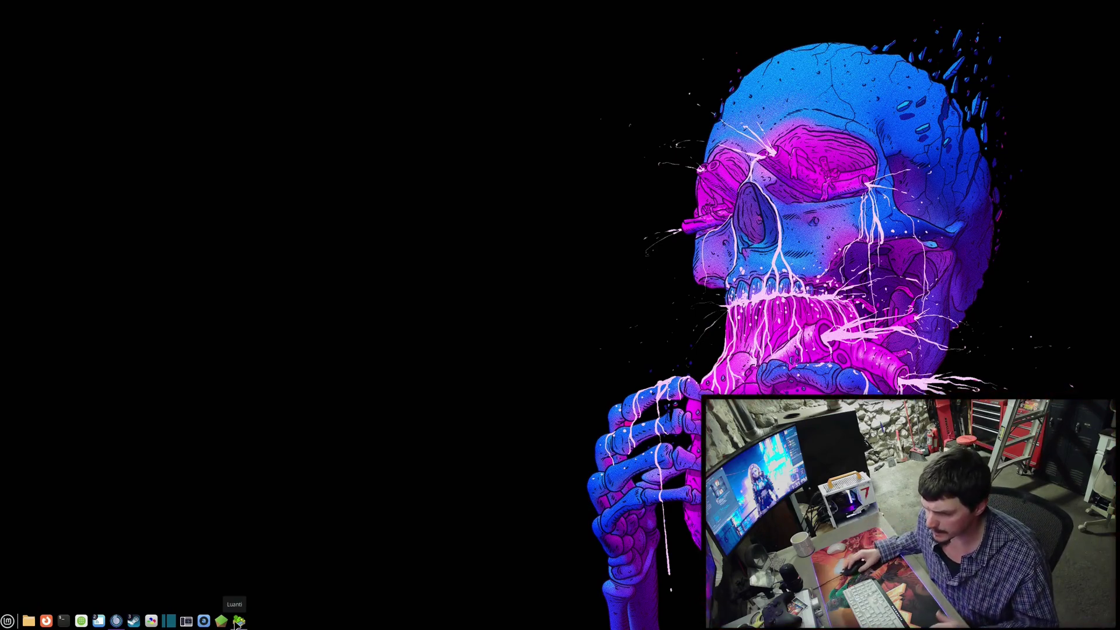
{"action": "mouse_move", "coordinate": [133, 621]}
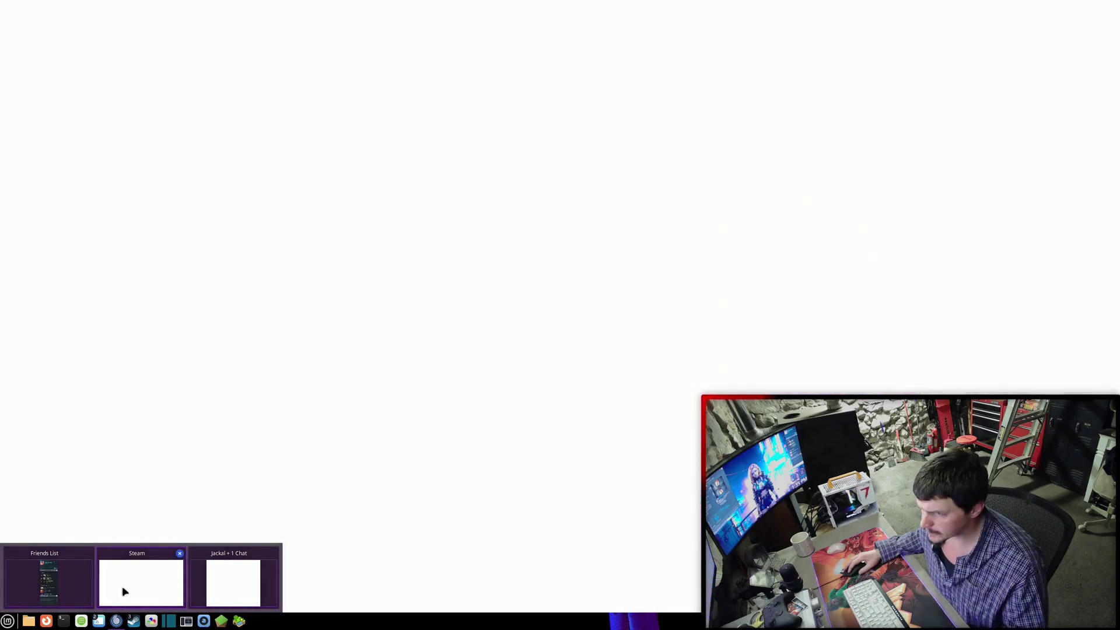
- Confirm Steam Play uses Proton Experimental in Compatibility settings and close Settings
{"action": "left_click", "coordinate": [126, 588]}
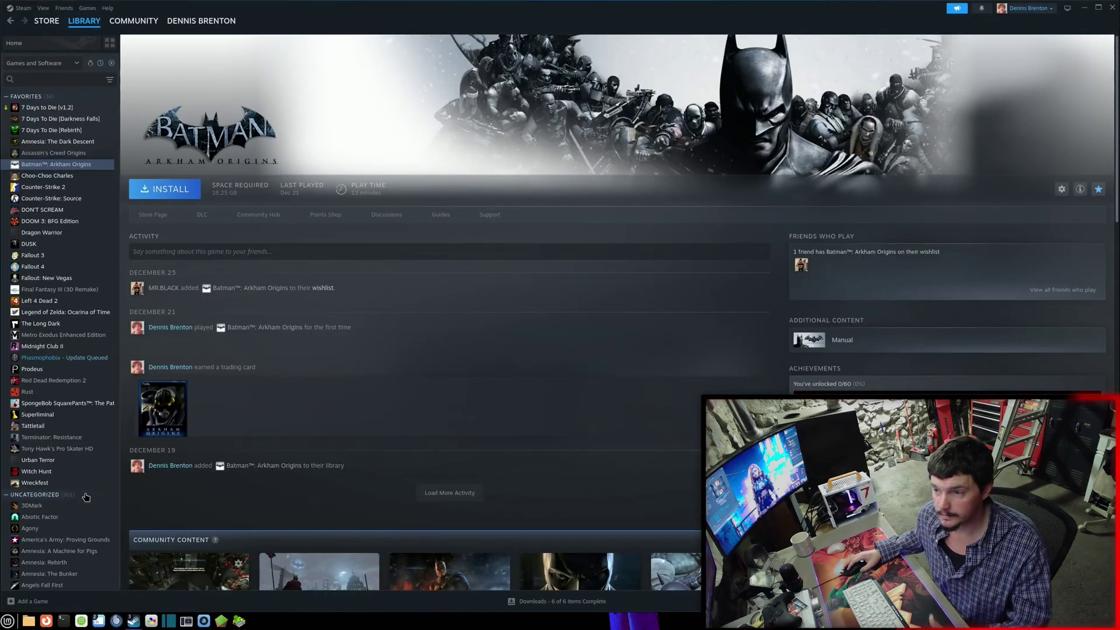
{"action": "left_click", "coordinate": [19, 11]}
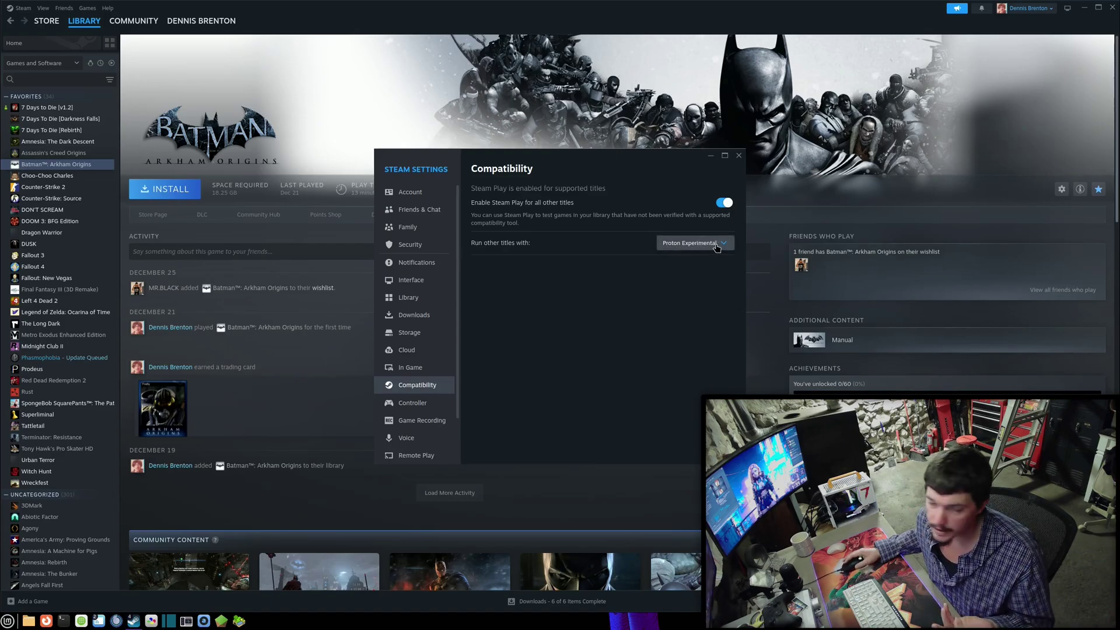
{"action": "left_click", "coordinate": [737, 157]}
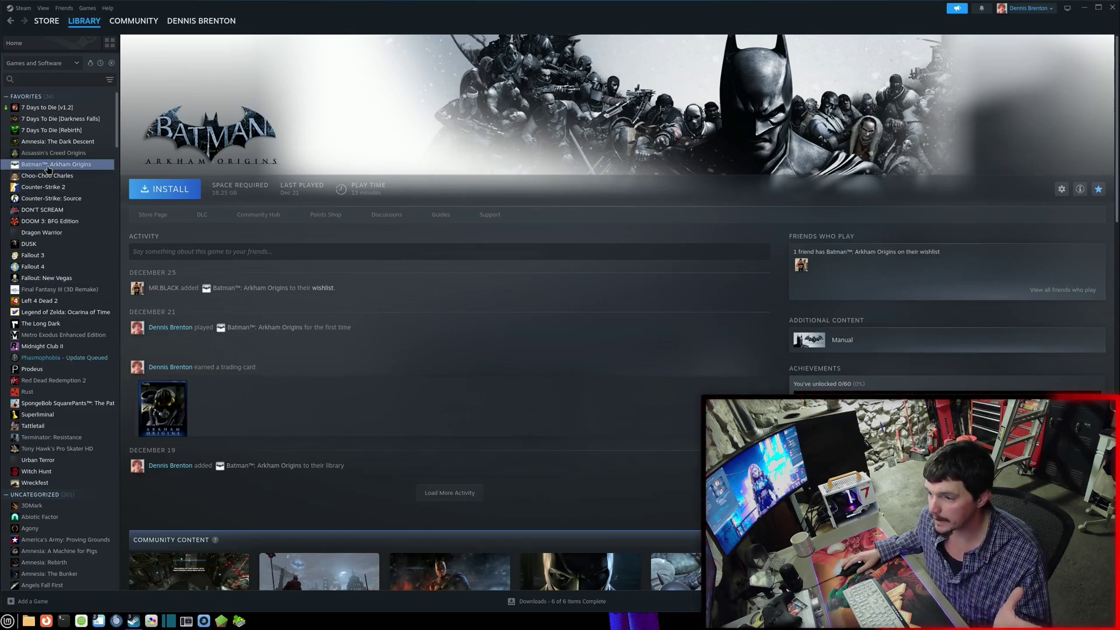
- Install Batman: Arkham Origins to the local drive and watch its 16.1 GB download
{"action": "left_click", "coordinate": [171, 190]}
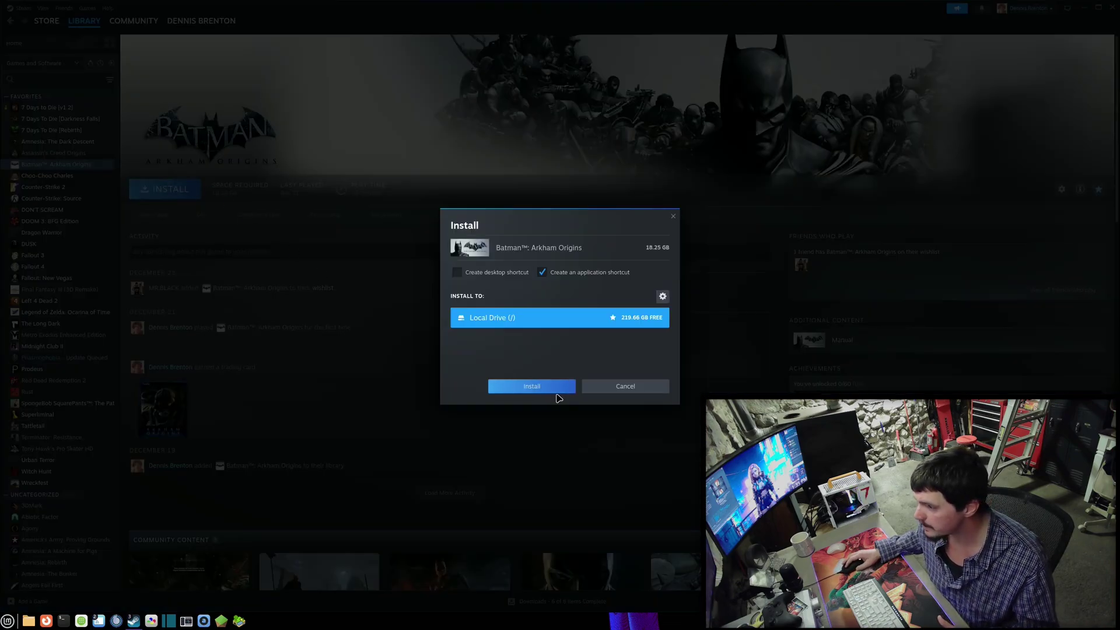
{"action": "left_click", "coordinate": [514, 390]}
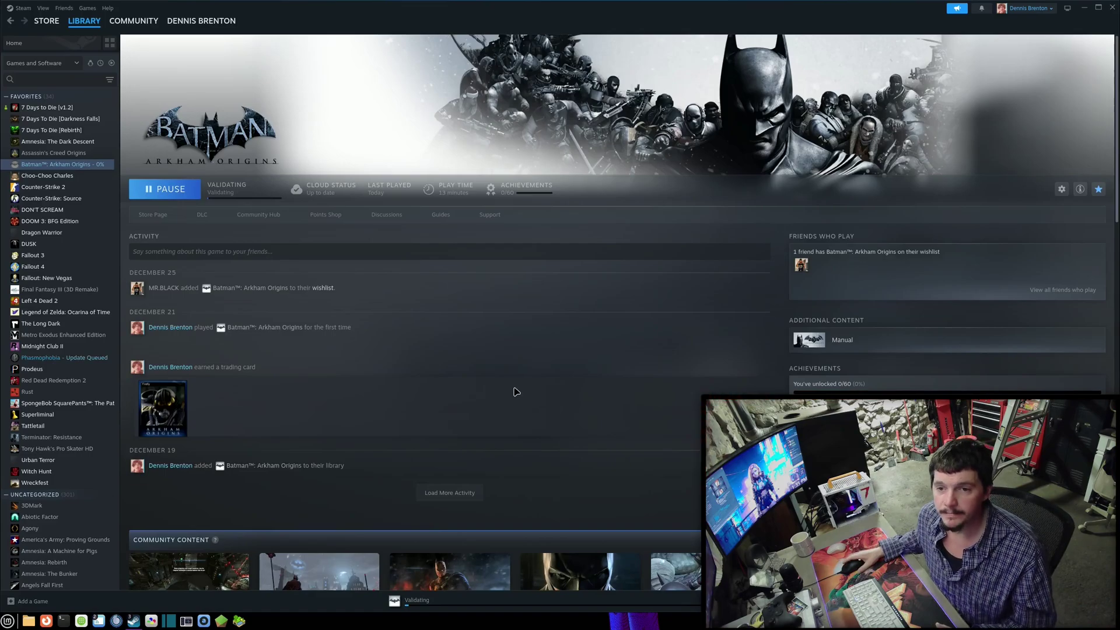
{"action": "left_click", "coordinate": [429, 600]}
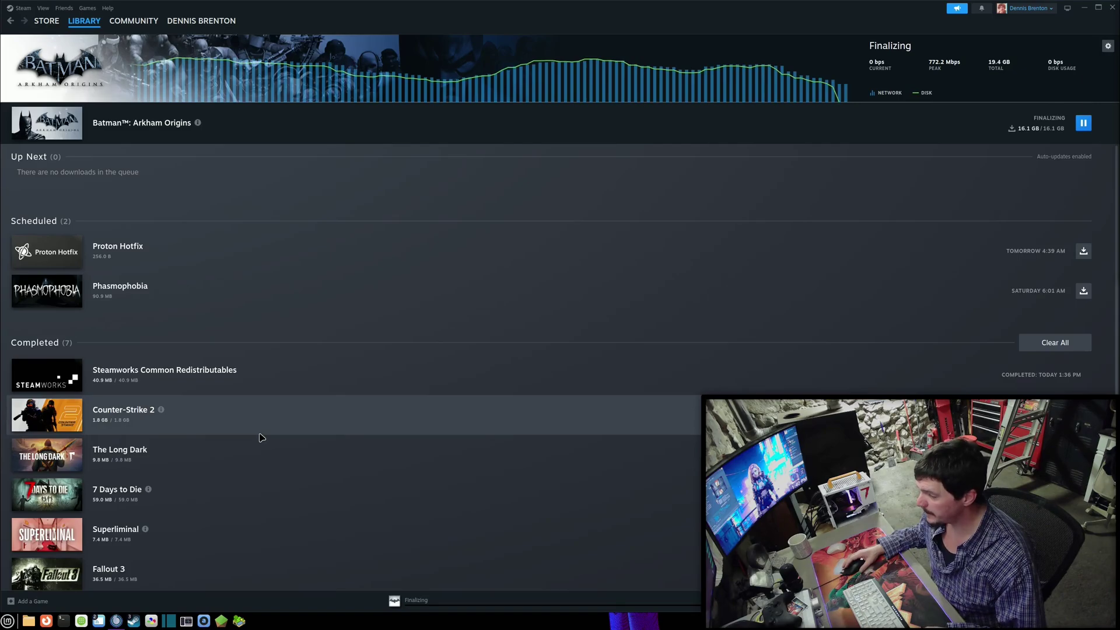
- Return to Library home and open the Batman: Arkham Origins game page
{"action": "left_click", "coordinate": [84, 21]}
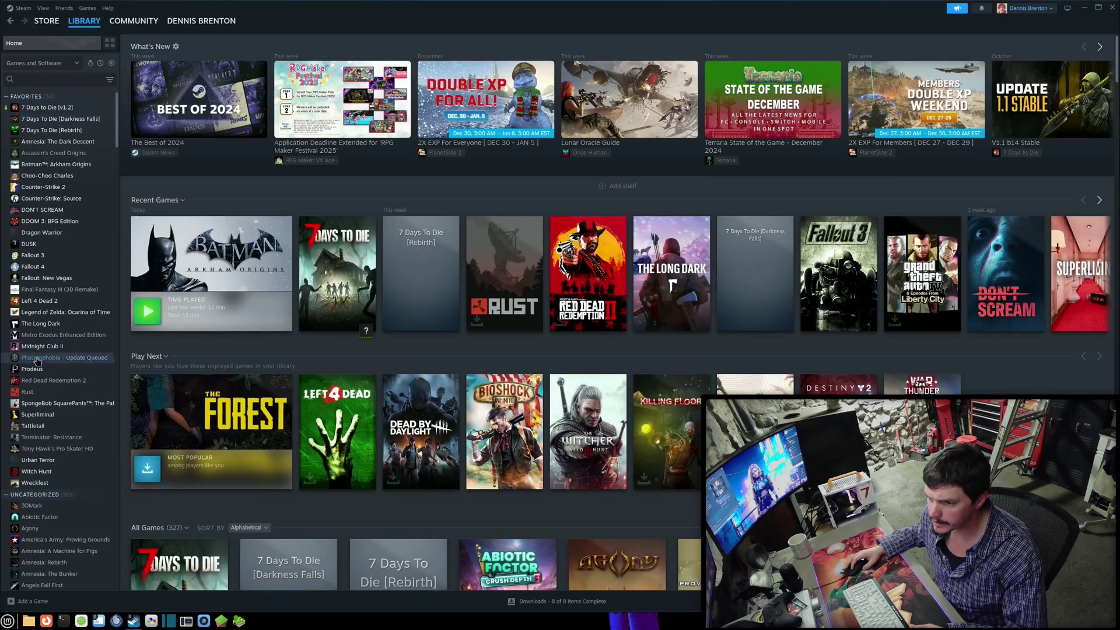
{"action": "left_click", "coordinate": [46, 166]}
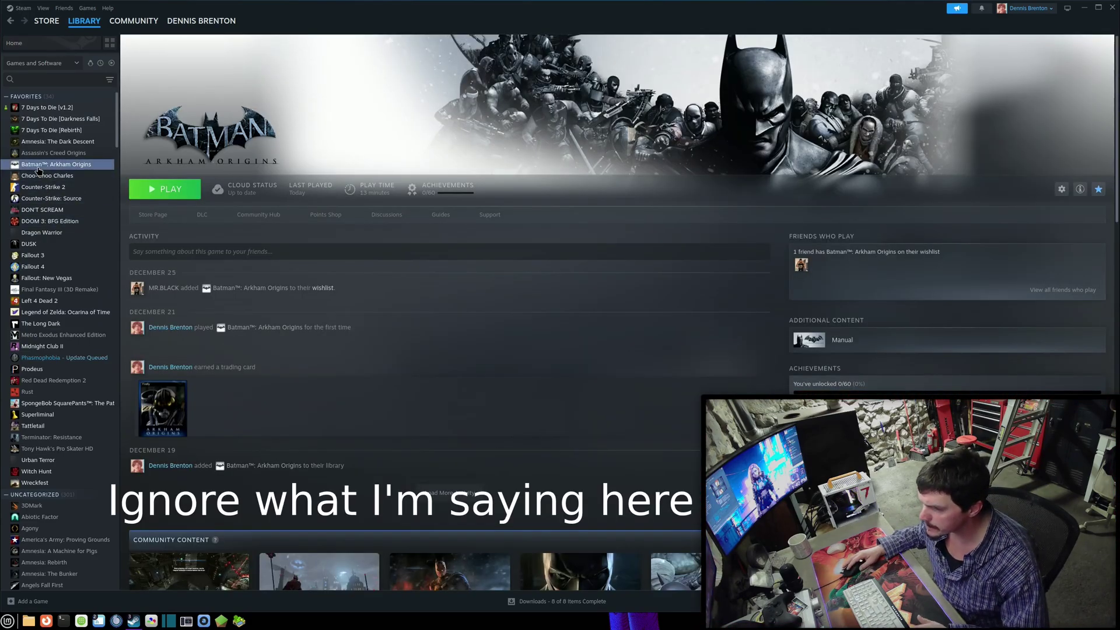
- Launch Batman: Arkham Origins with the single-player launch option
{"action": "left_click", "coordinate": [166, 194]}
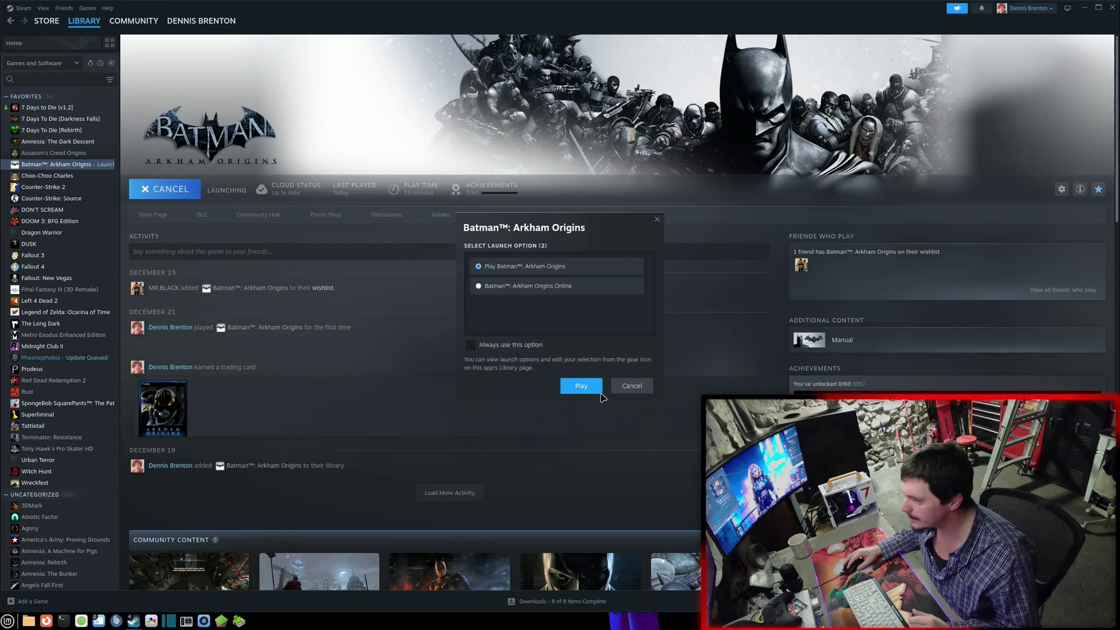
{"action": "left_click", "coordinate": [596, 389]}
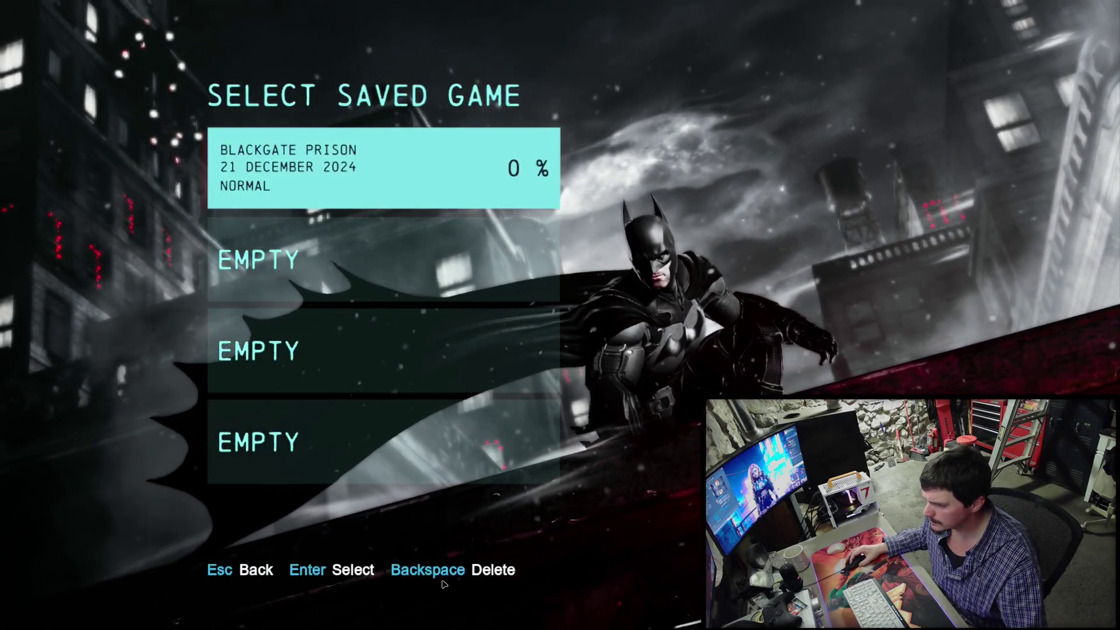
- Load the Blackgate Prison save, postpone WBID sign-up, and enter the Options menu
{"action": "key", "text": "Return"}
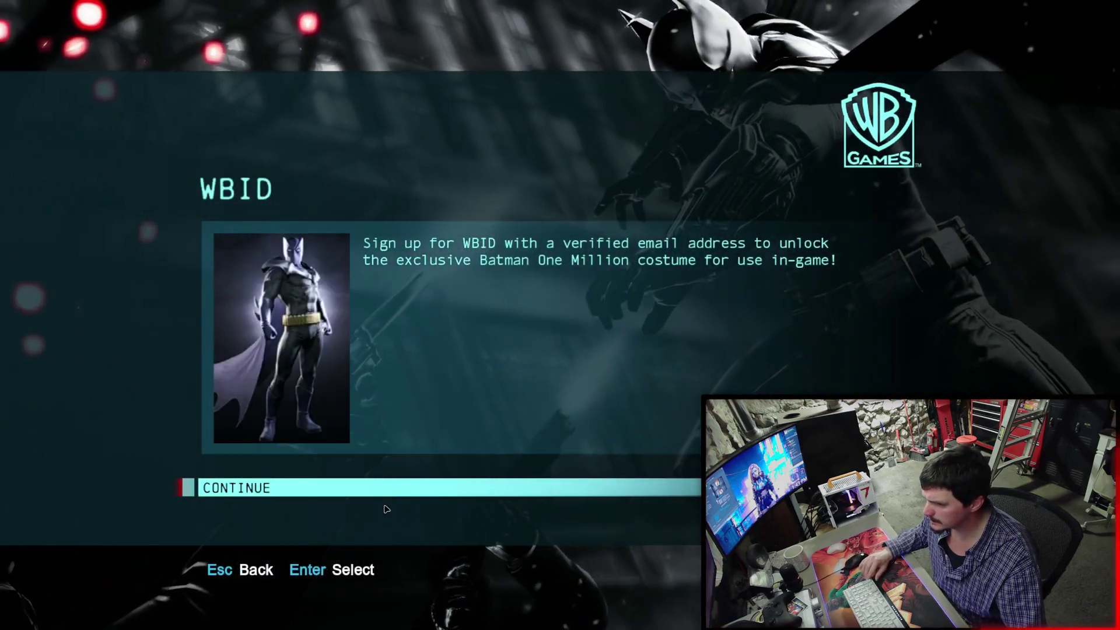
{"action": "key", "text": "Return"}
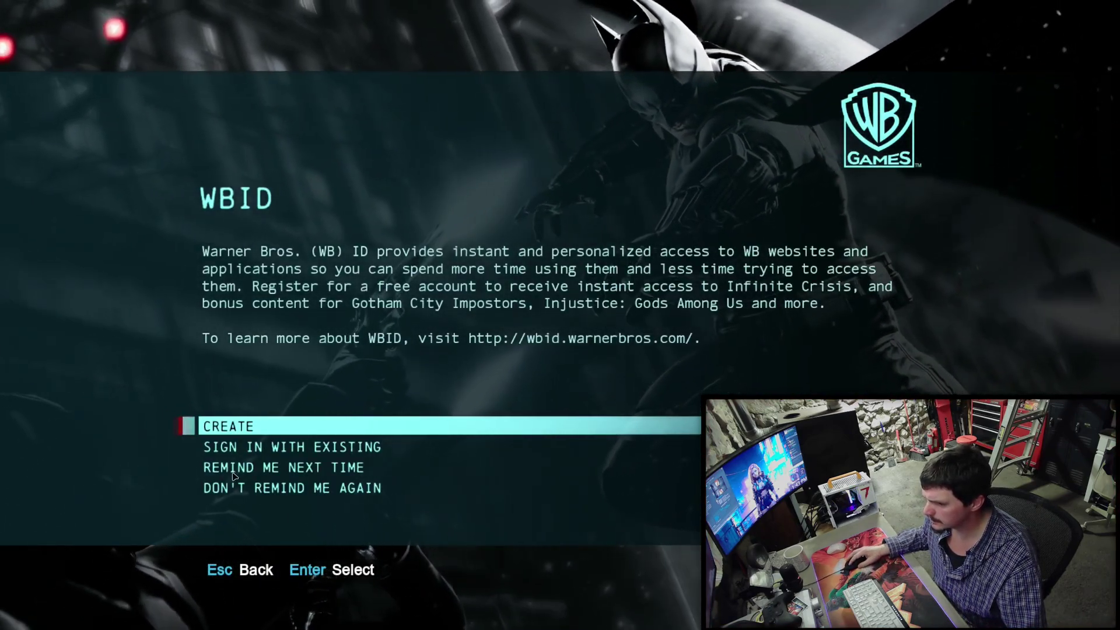
{"action": "left_click", "coordinate": [238, 470]}
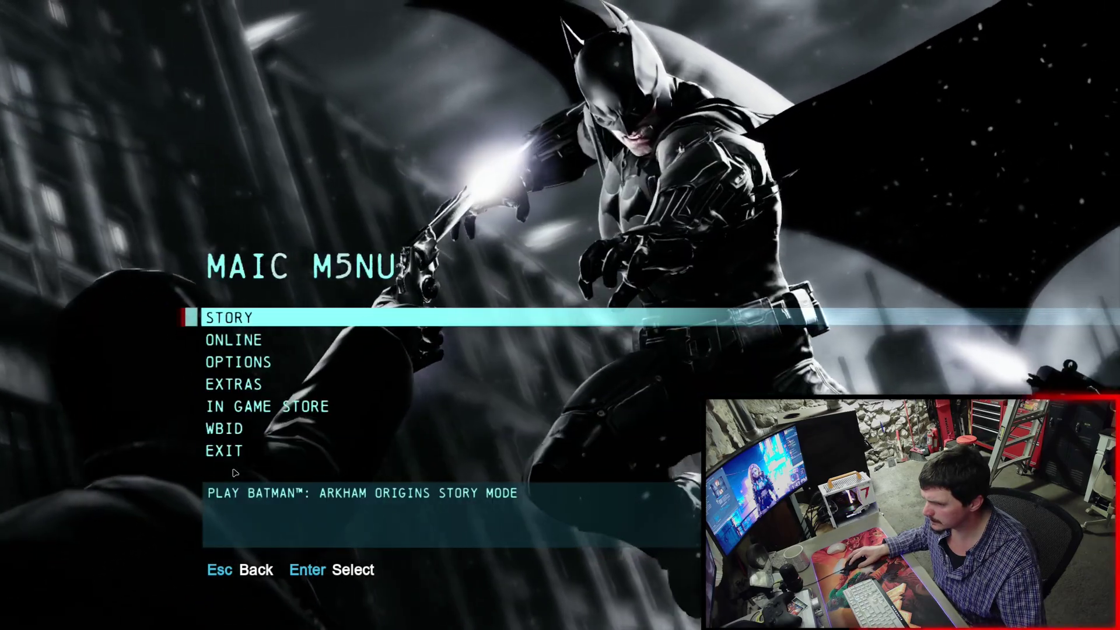
{"action": "left_click", "coordinate": [234, 362]}
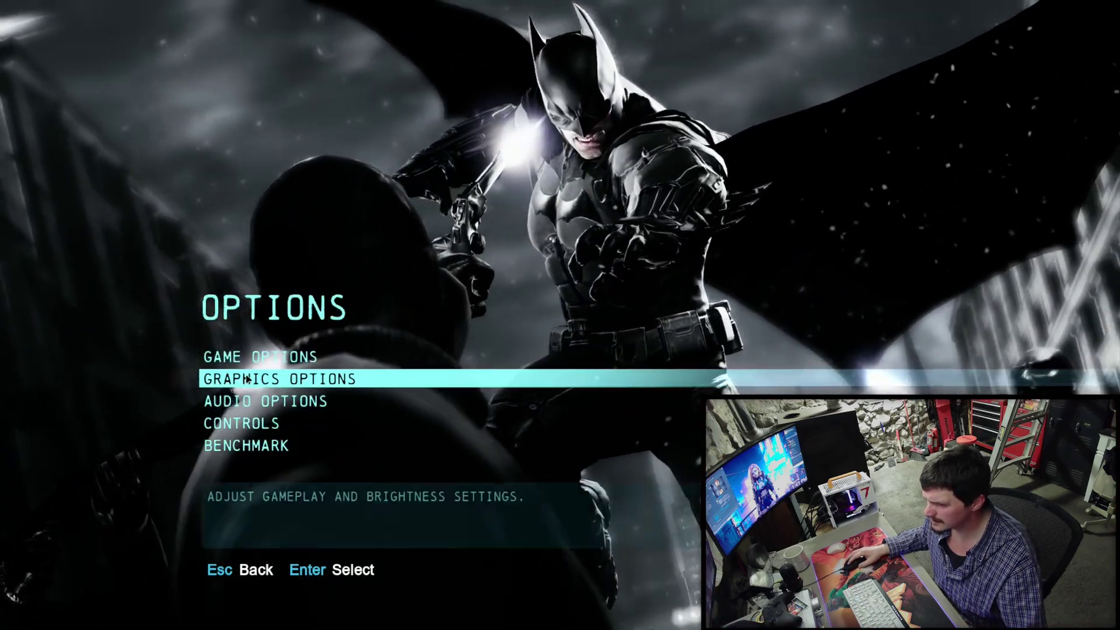
- Step the resolution up to maximum in Graphics Options, apply it, and decline keeping it
{"action": "left_click", "coordinate": [247, 377]}
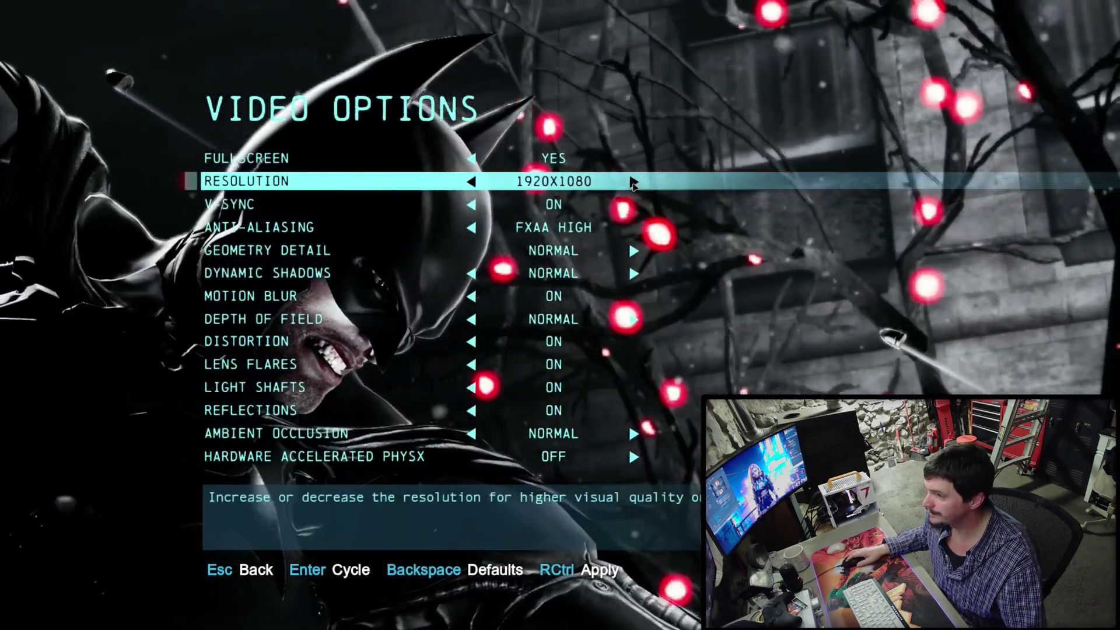
{"action": "left_click", "coordinate": [633, 180]}
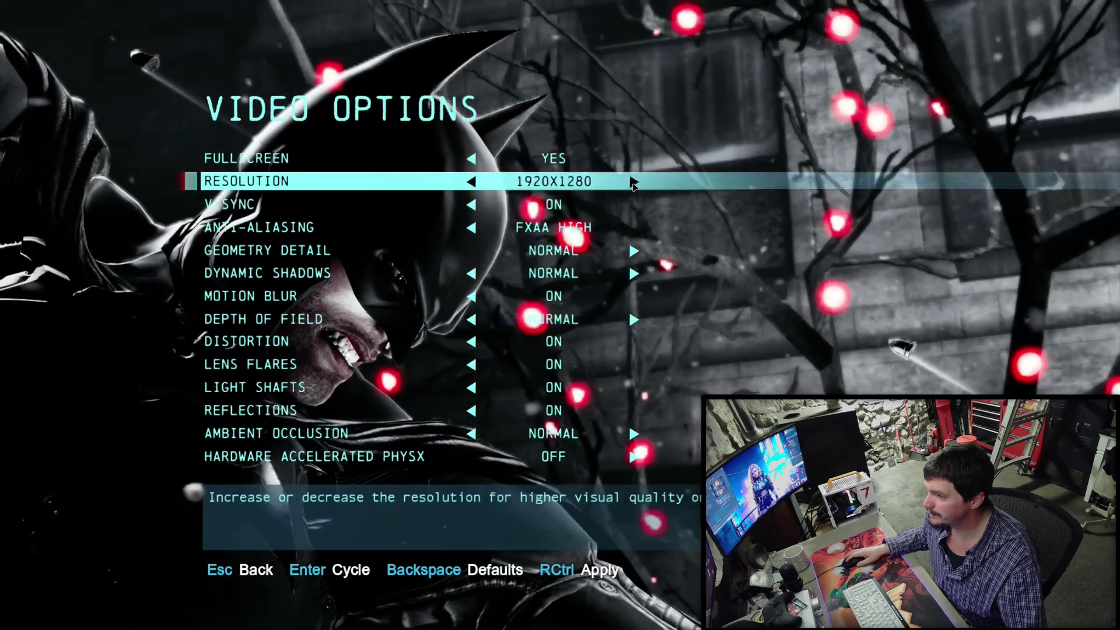
{"action": "left_click", "coordinate": [633, 180]}
{"action": "left_click", "coordinate": [632, 182]}
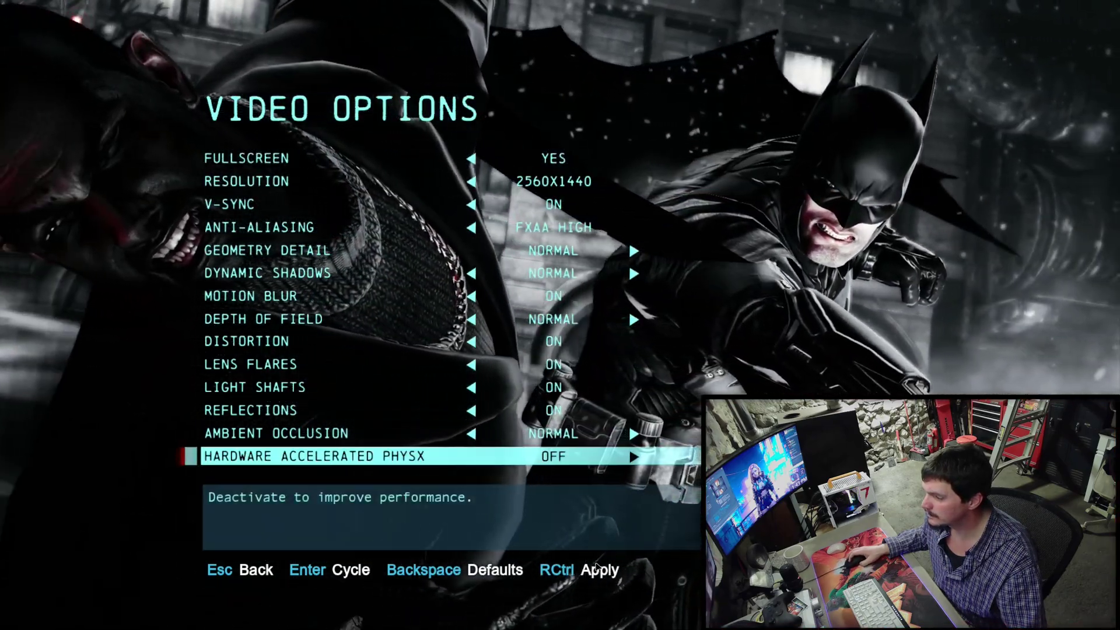
{"action": "left_click", "coordinate": [596, 571]}
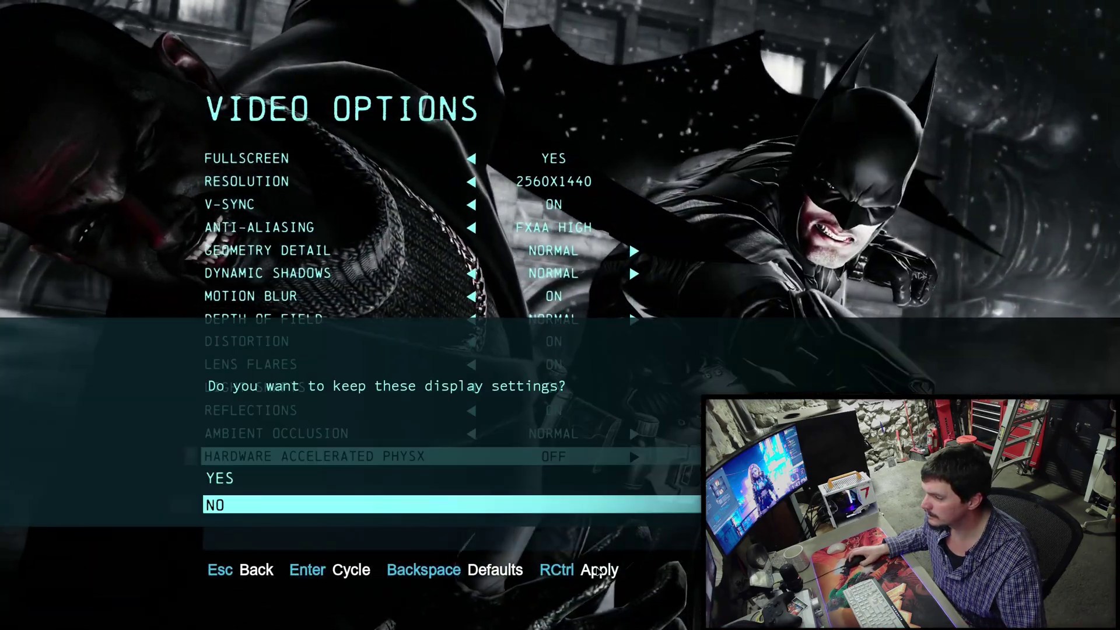
{"action": "key", "text": "Escape"}
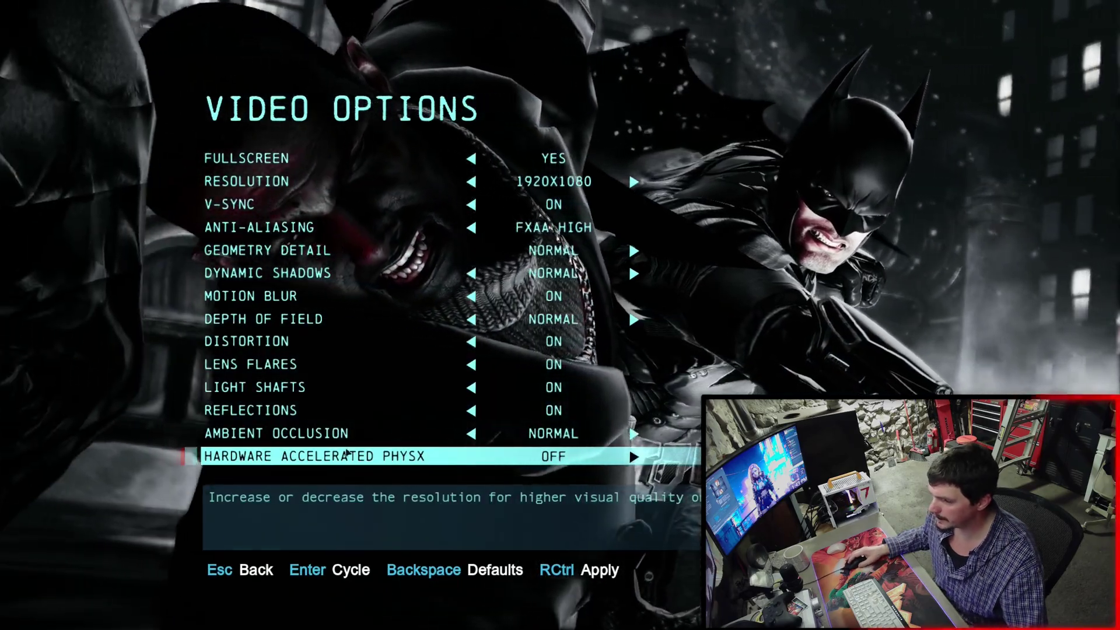
{"action": "key", "text": "Escape"}
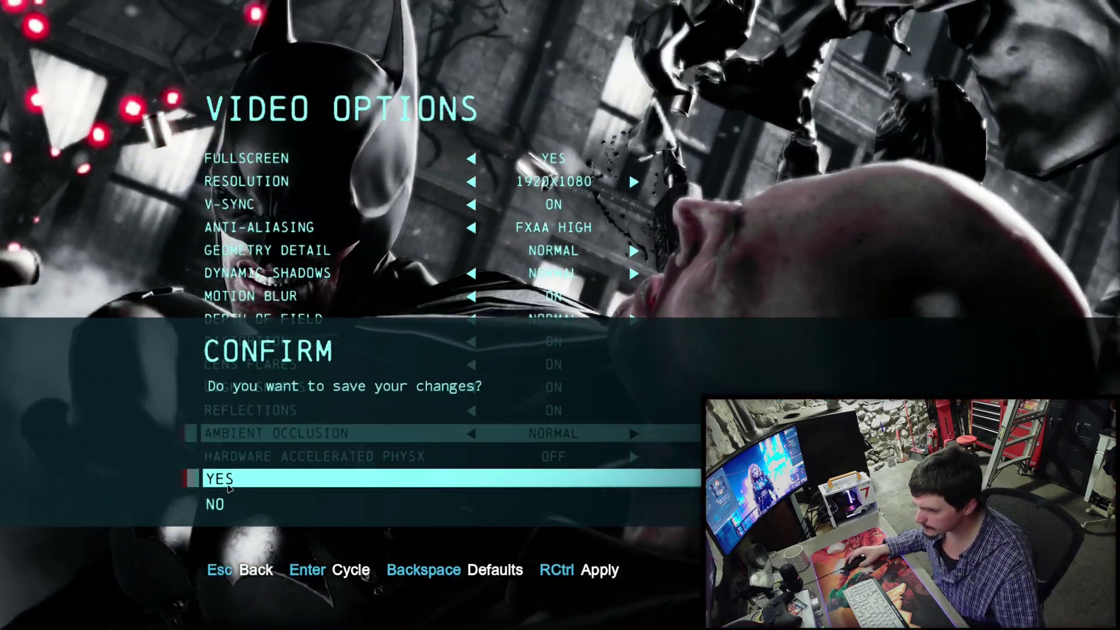
- Save the video settings at 1920x1080 and exit the game to desktop
{"action": "left_click", "coordinate": [228, 487]}
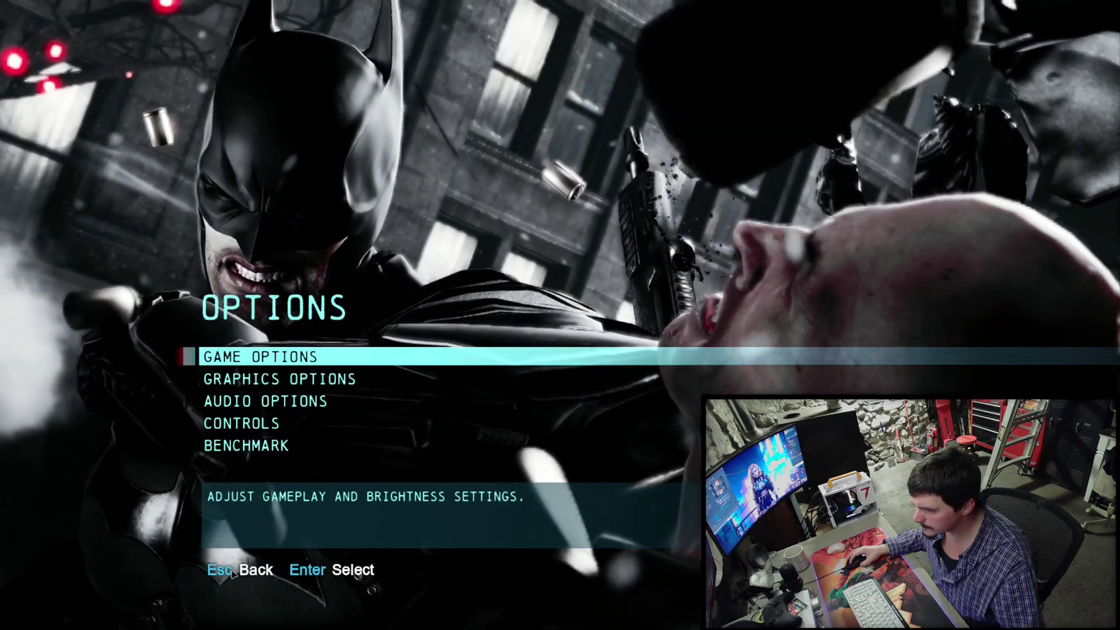
{"action": "left_click", "coordinate": [223, 571]}
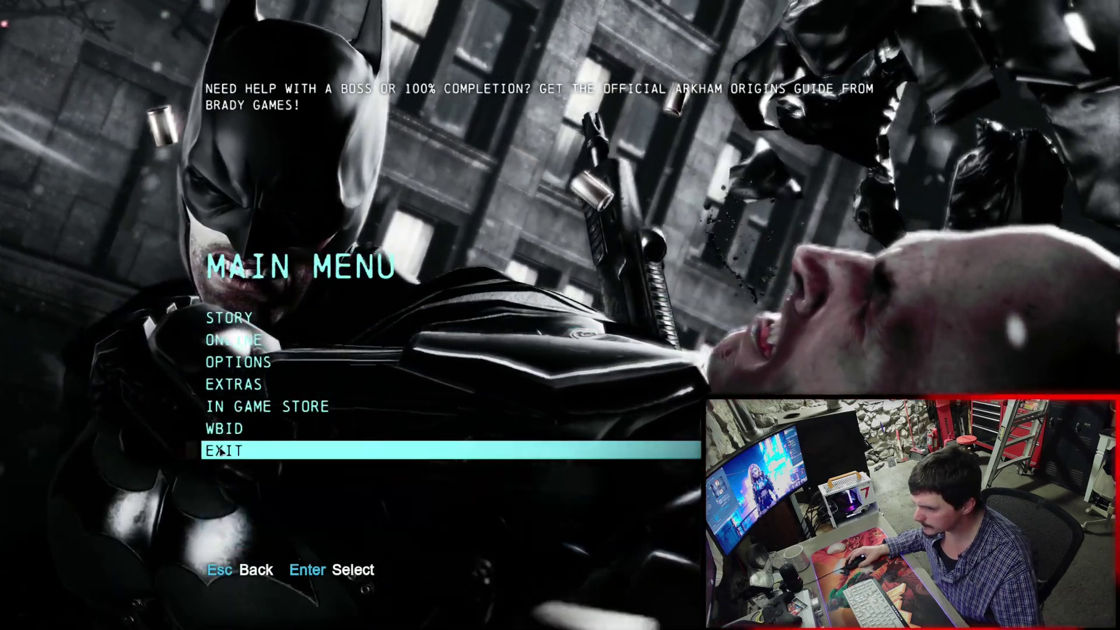
{"action": "left_click", "coordinate": [224, 450]}
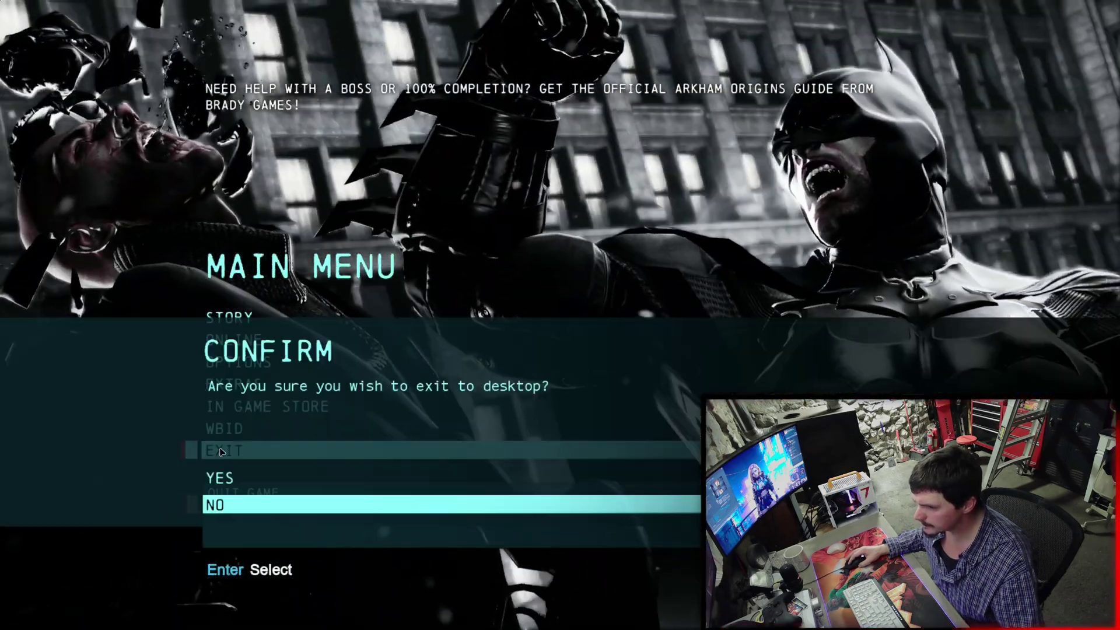